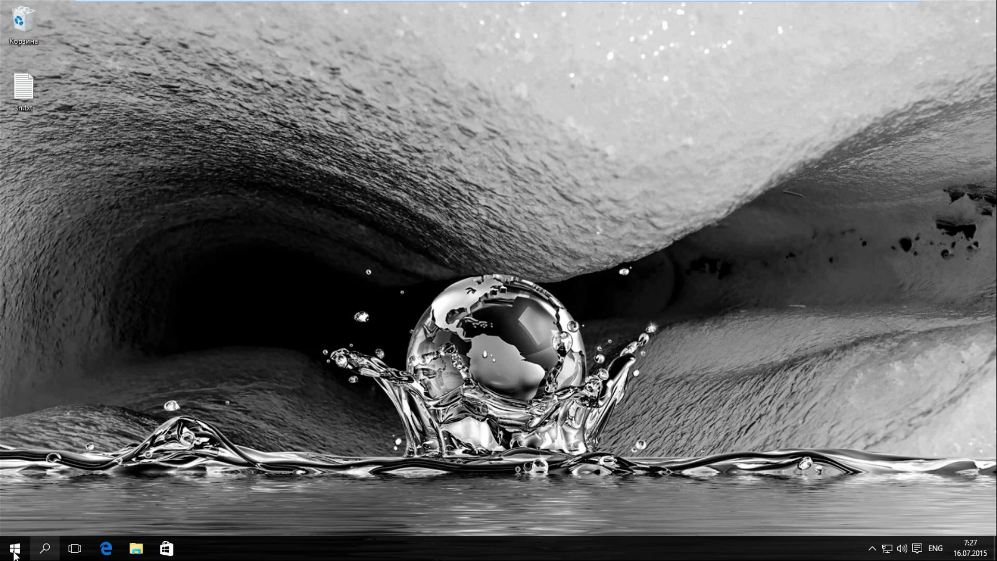
# Check the installed Windows version with winver, then close the version dialog.
pyautogui.rightClick(14, 548)
pyautogui.click(31, 513)
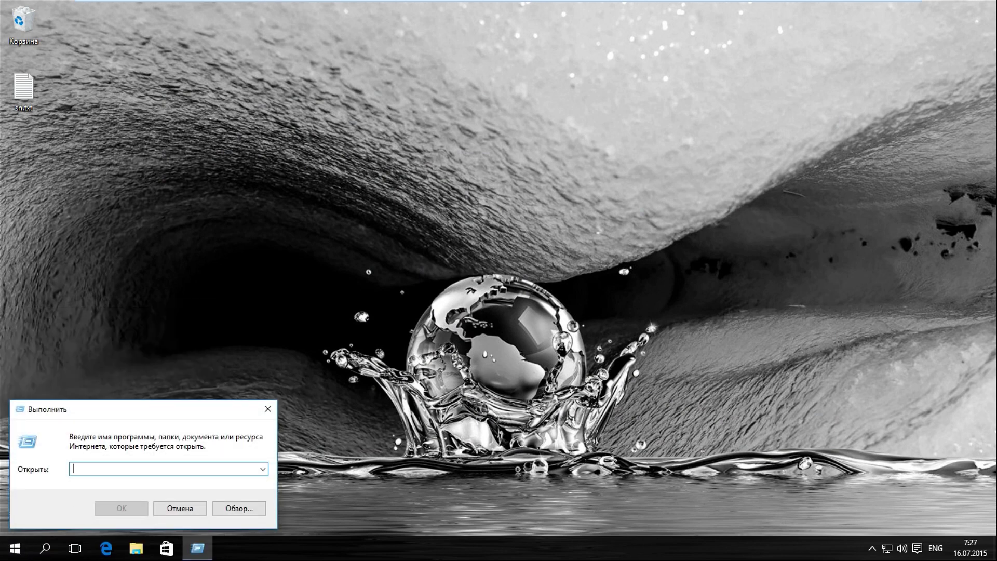
pyautogui.write('winver')
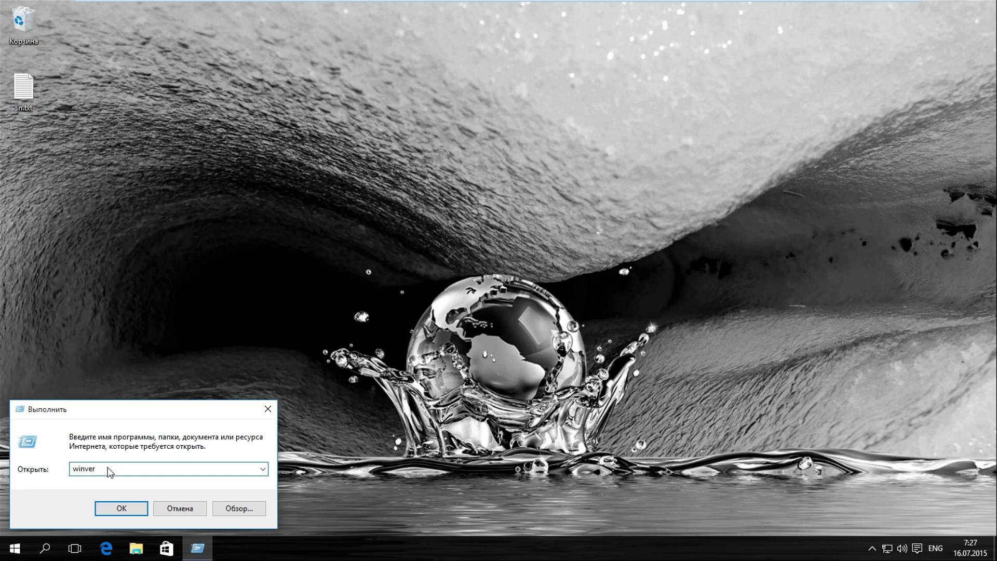
pyautogui.press('Return')
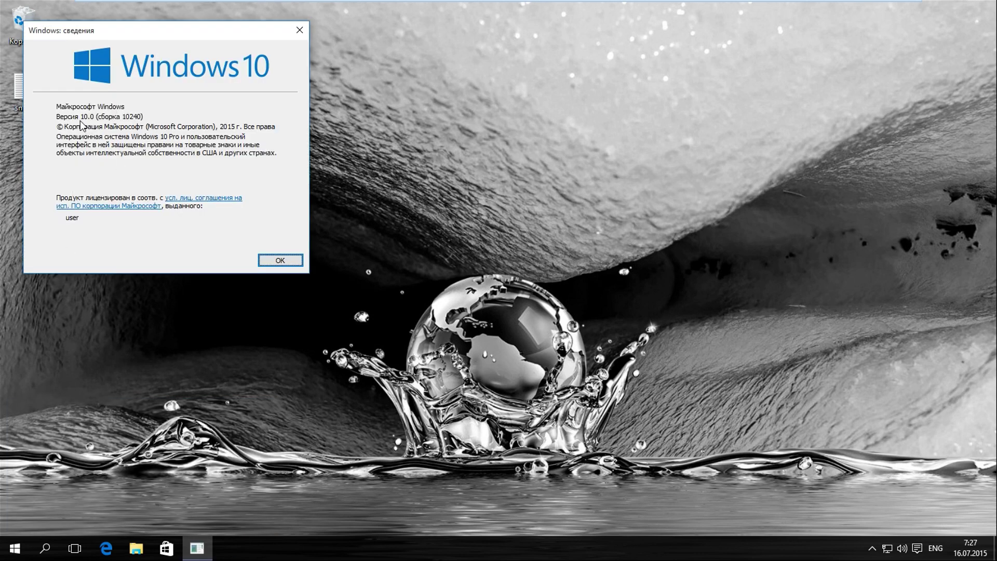
pyautogui.click(281, 260)
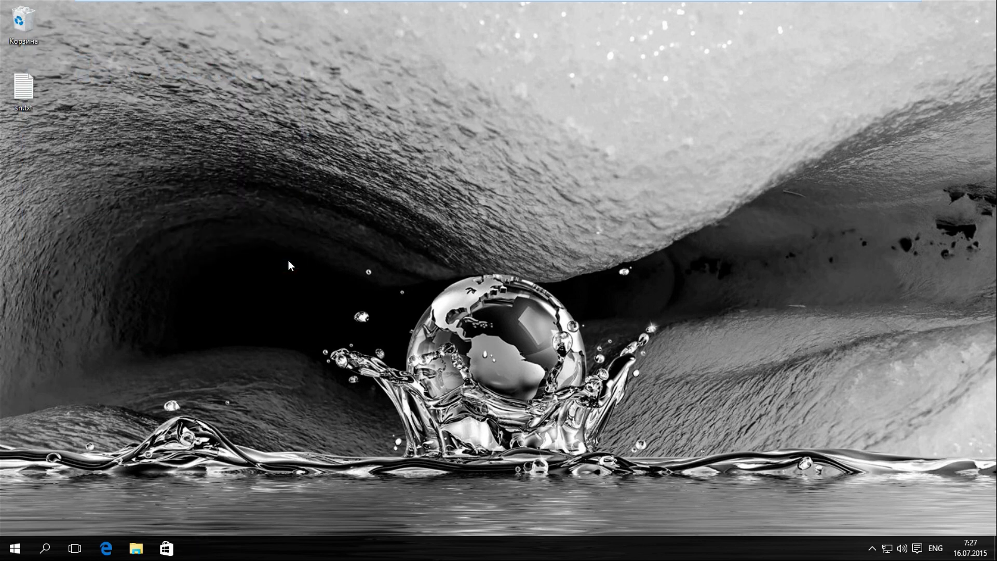
# Open Settings' Update & Security Activation page showing Windows 10 Pro activated.
pyautogui.click(14, 552)
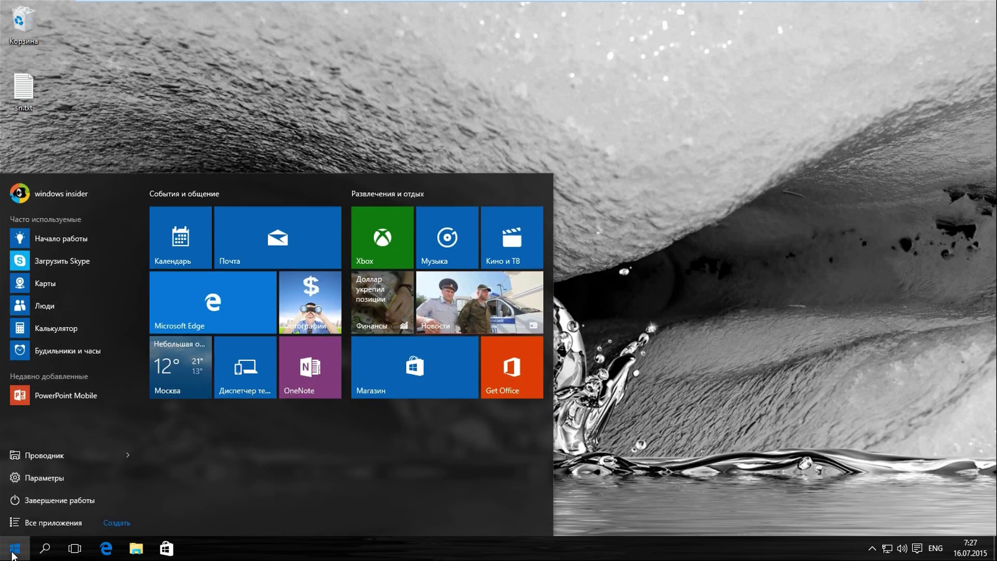
pyautogui.click(42, 481)
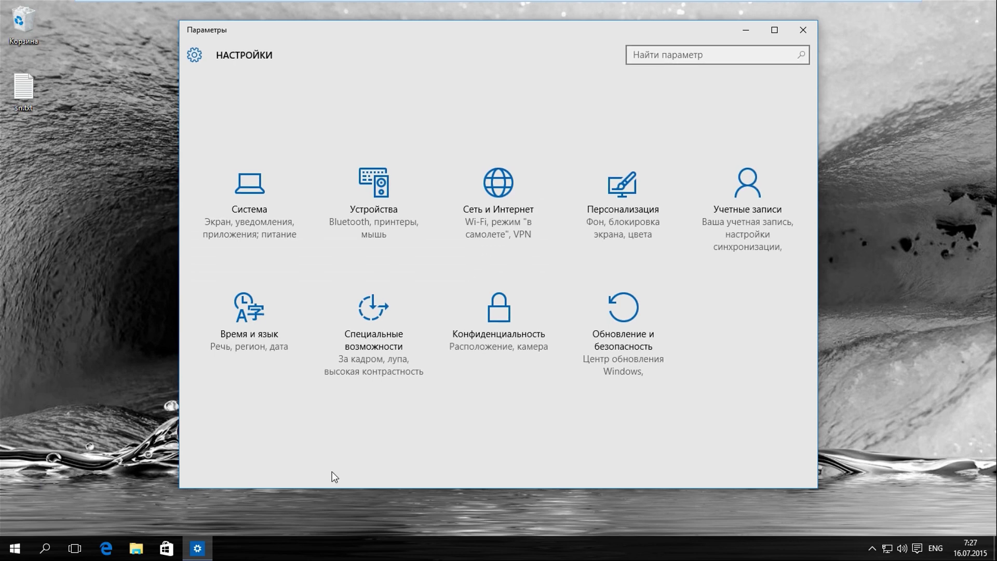
pyautogui.click(621, 321)
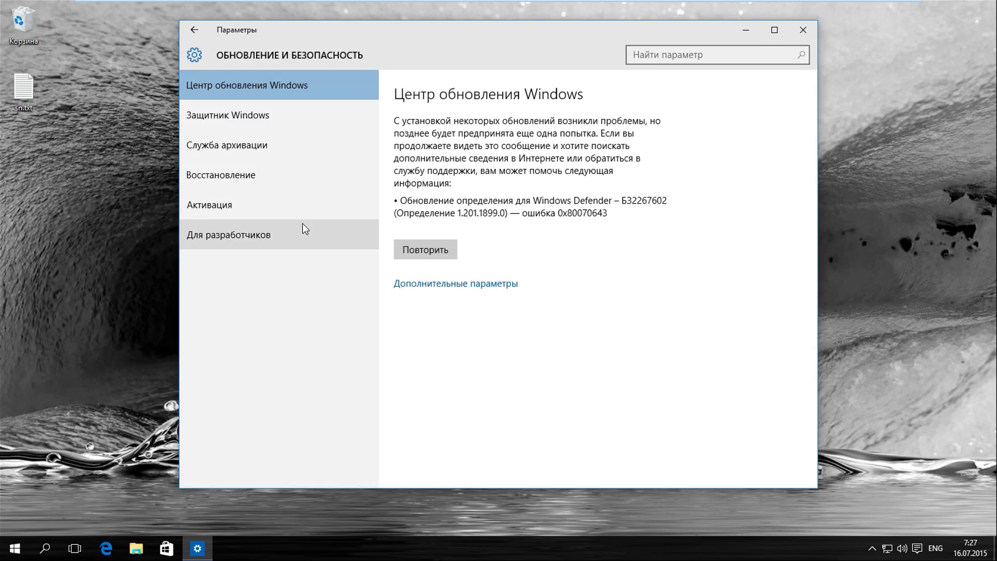
pyautogui.click(255, 202)
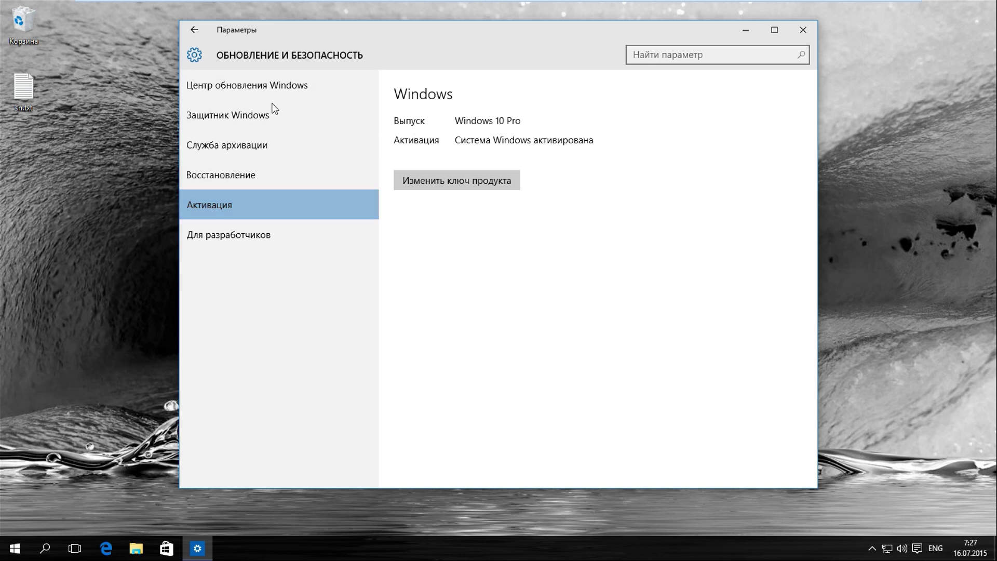
# Copy the product key from sn.txt and close Notepad.
pyautogui.doubleClick(12, 90)
pyautogui.moveTo(255, 137); pyautogui.dragTo(110, 136)
pyautogui.rightClick(112, 136)
pyautogui.click(155, 175)
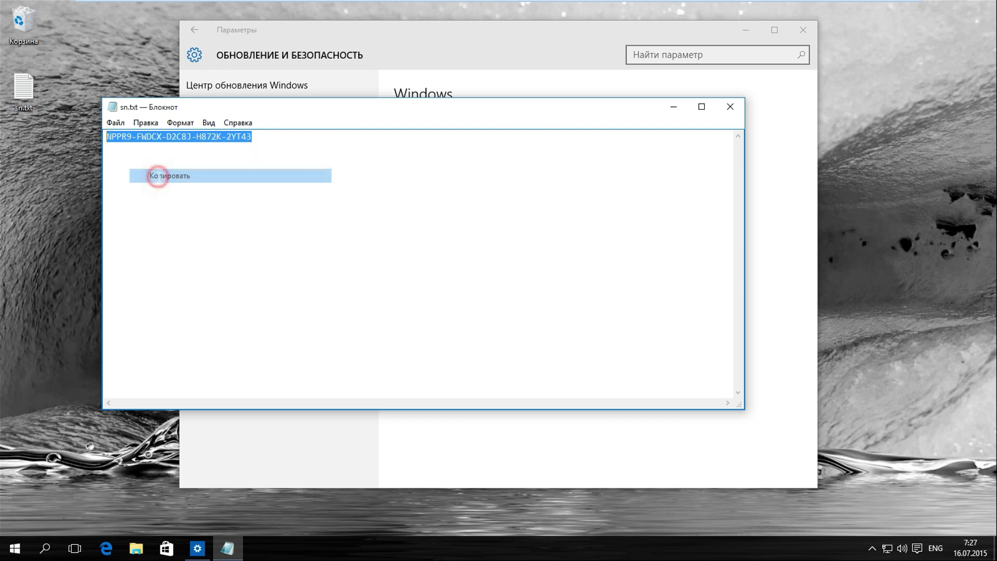
pyautogui.click(730, 106)
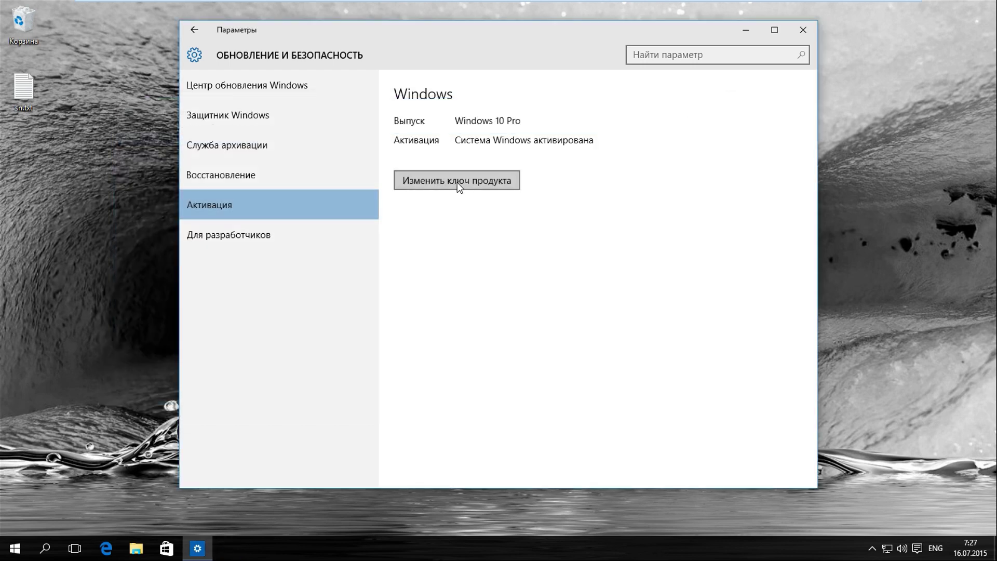
# Paste the copied key into Change product key and start the edition upgrade.
pyautogui.click(457, 182)
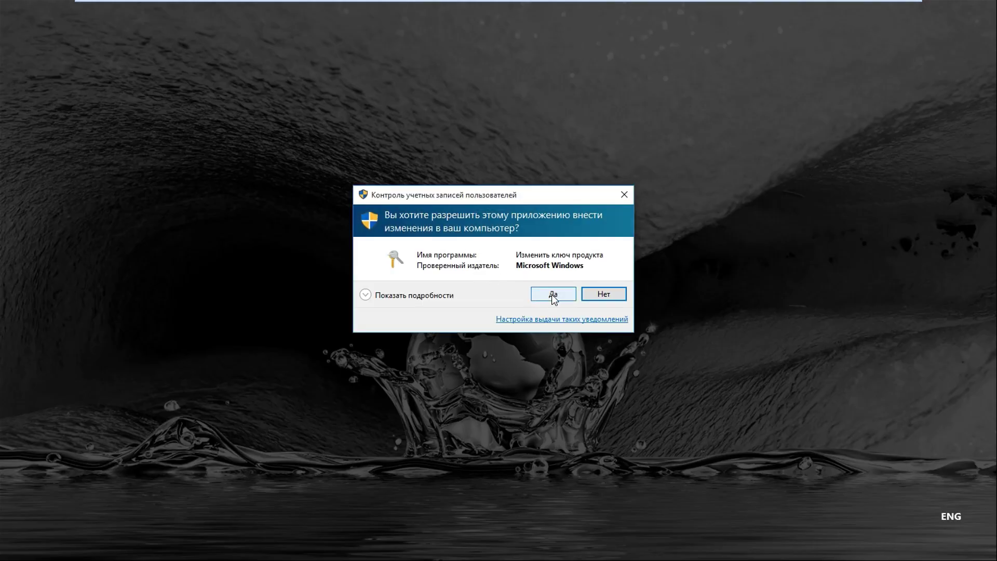
pyautogui.click(554, 295)
pyautogui.rightClick(320, 317)
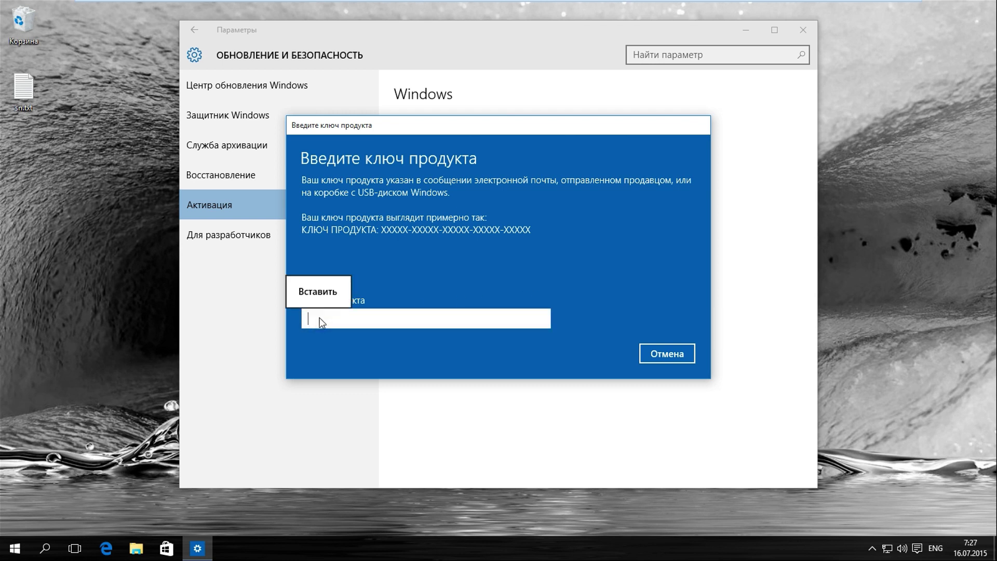
pyautogui.click(313, 292)
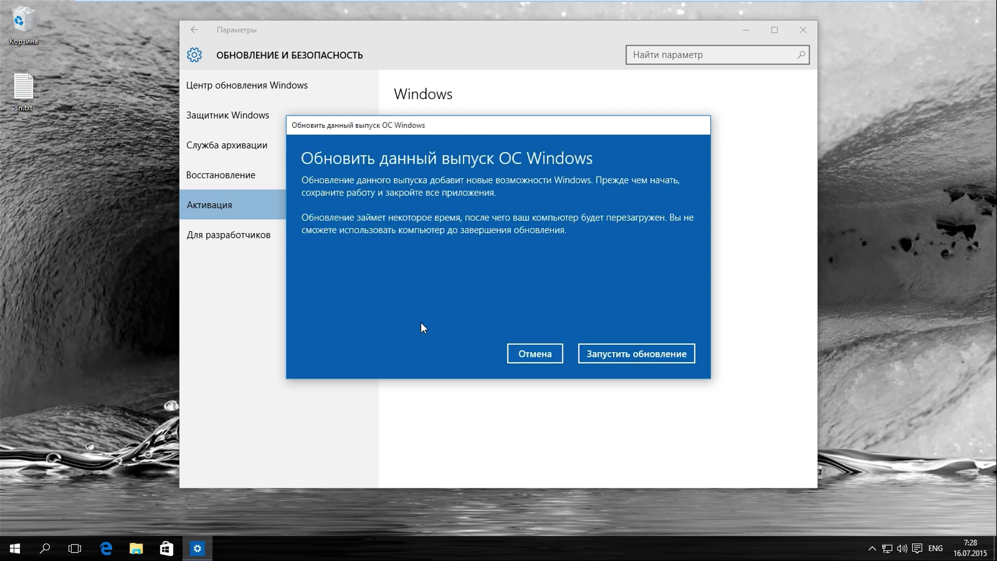
pyautogui.click(627, 357)
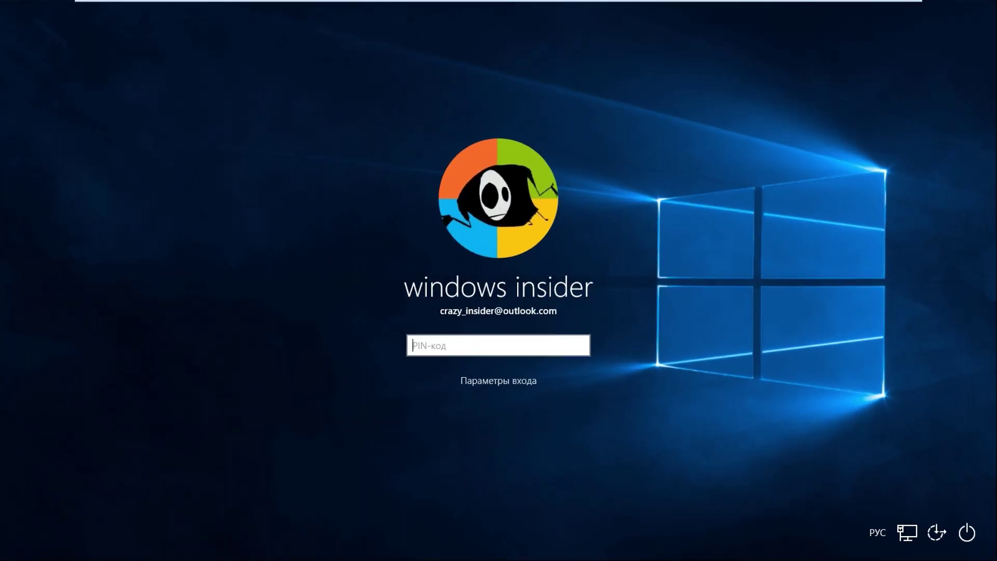
# Enter the account PIN at the sign-in screen after the upgrade restart.
pyautogui.write('1234')
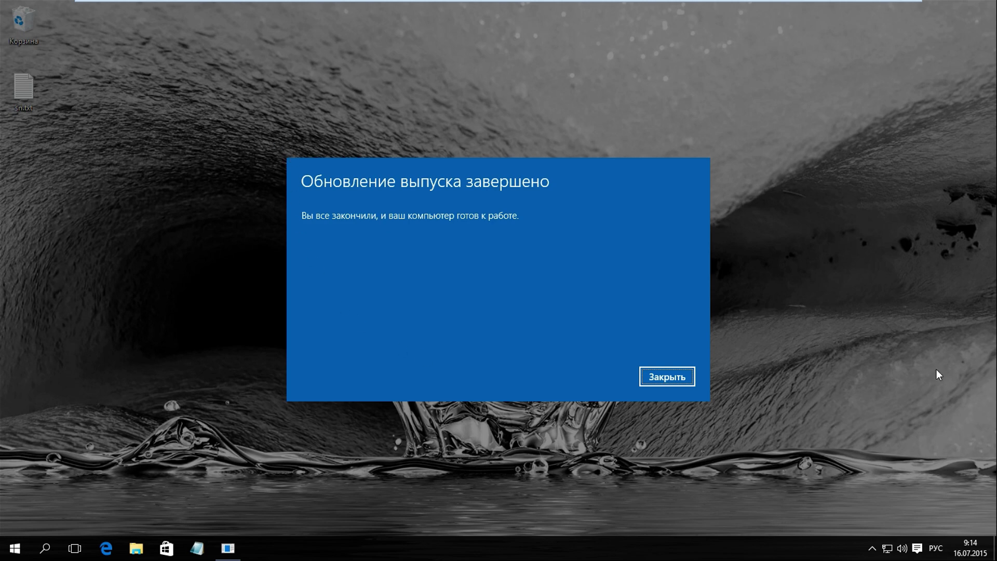
# Close the upgrade-complete message and confirm in System that Windows 10 Enterprise is not yet activated.
pyautogui.click(677, 376)
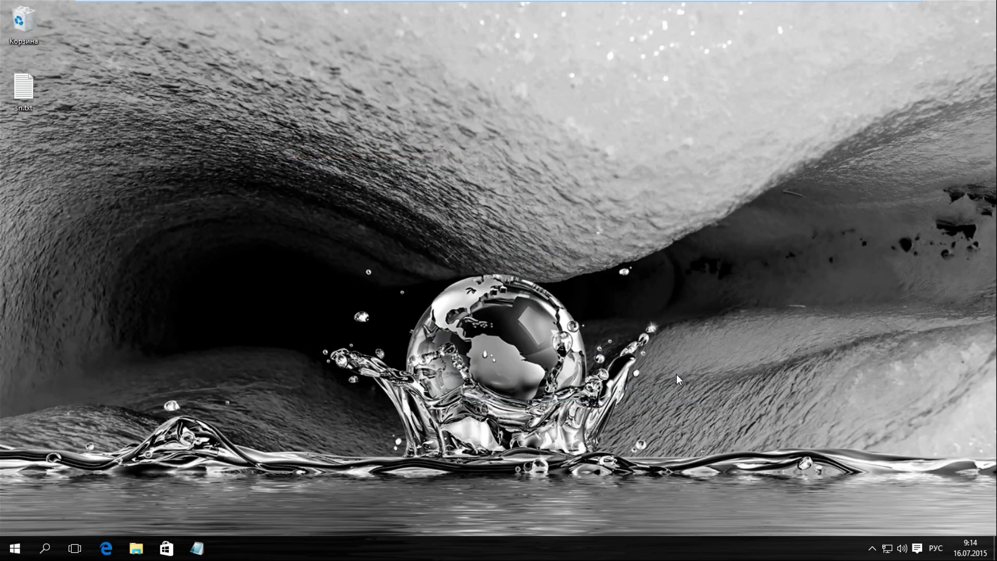
pyautogui.rightClick(14, 548)
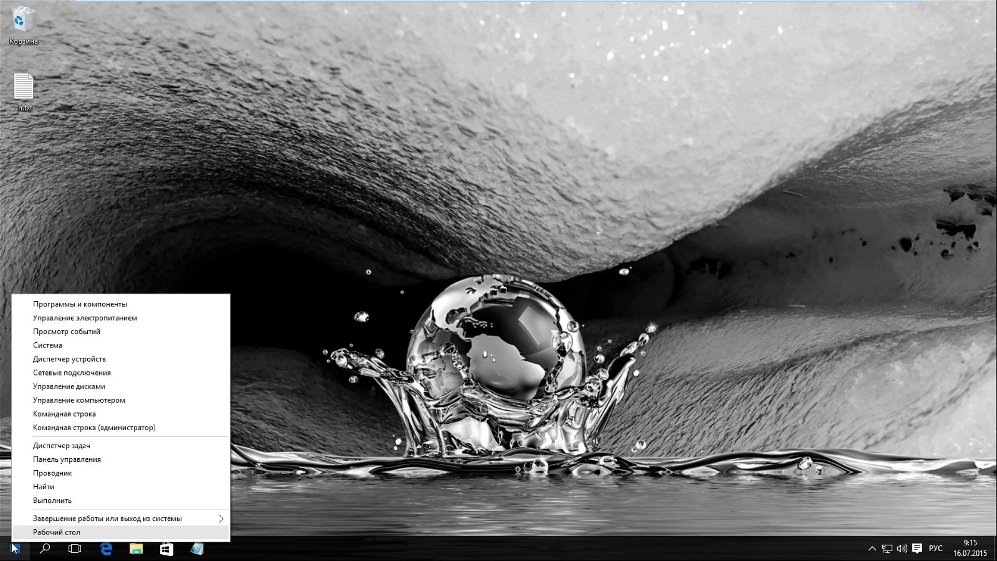
pyautogui.click(58, 348)
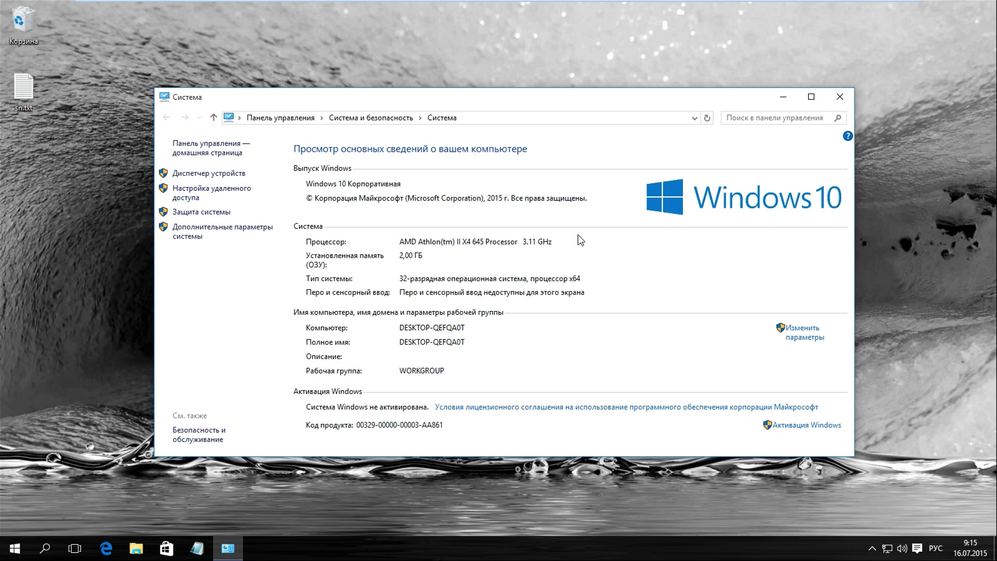
pyautogui.click(839, 97)
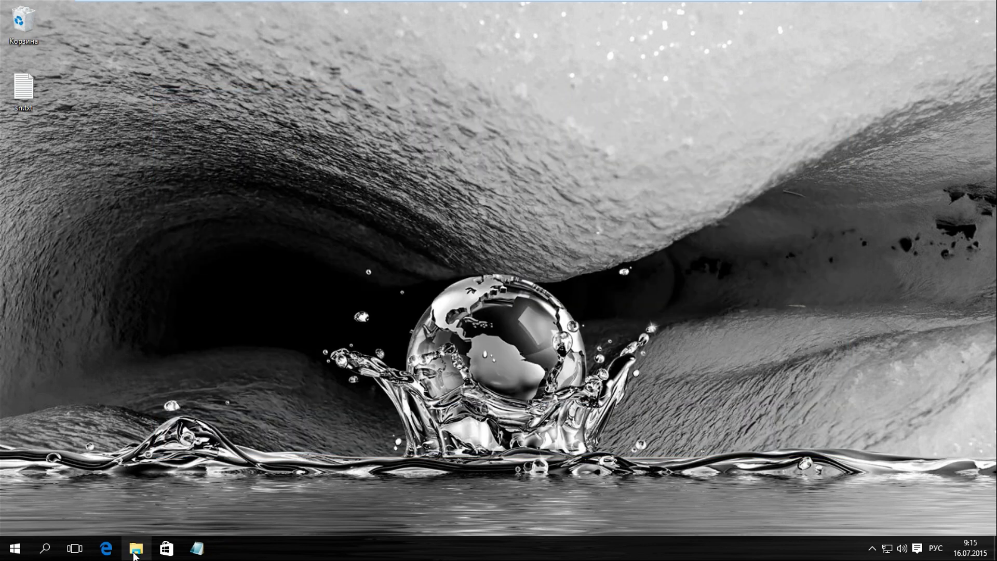
# Launch KMSAuto.exe from Downloads\KMSAuto Lite Portable TEST5 as administrator.
pyautogui.click(134, 552)
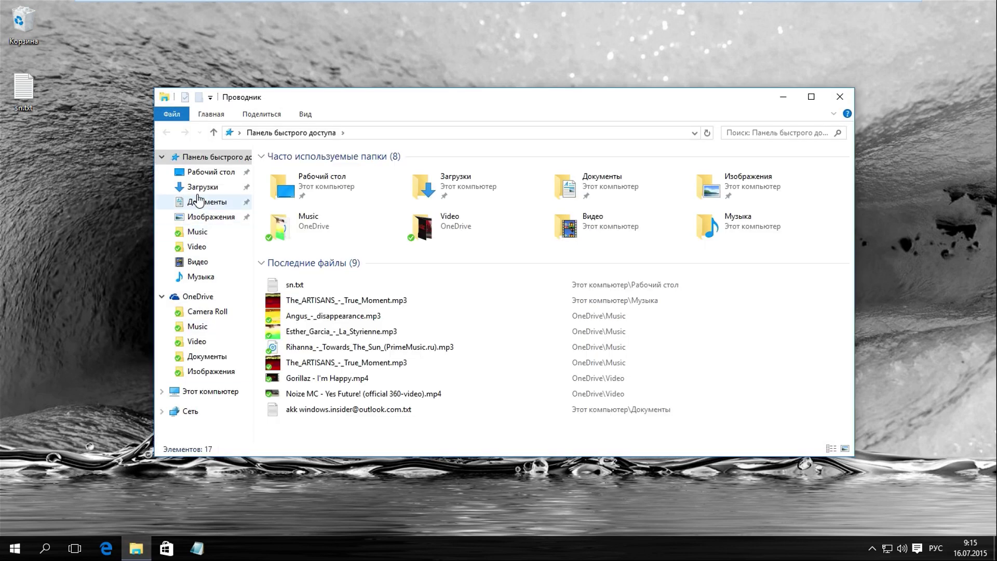
pyautogui.click(200, 188)
pyautogui.doubleClick(298, 173)
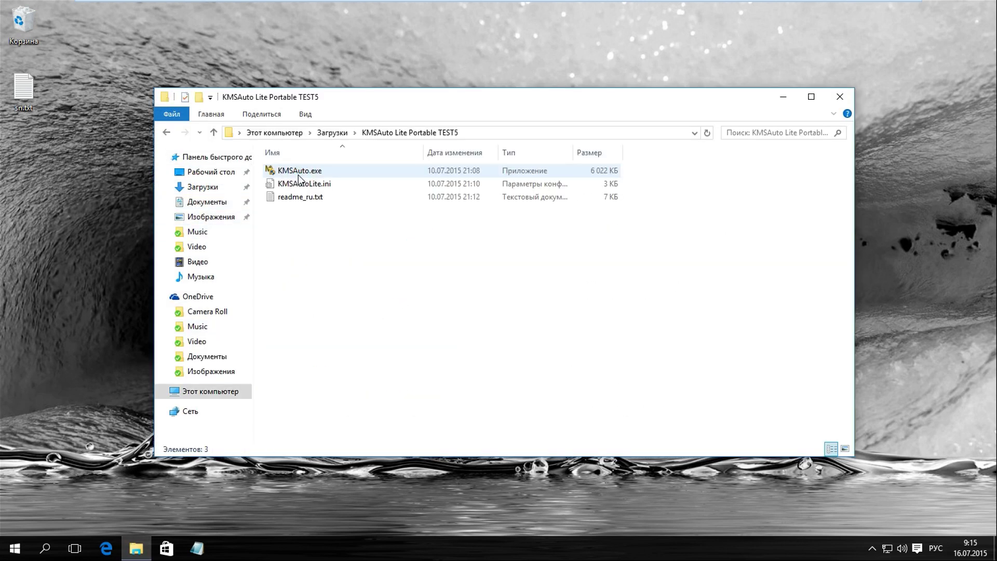
pyautogui.rightClick(299, 175)
pyautogui.click(333, 183)
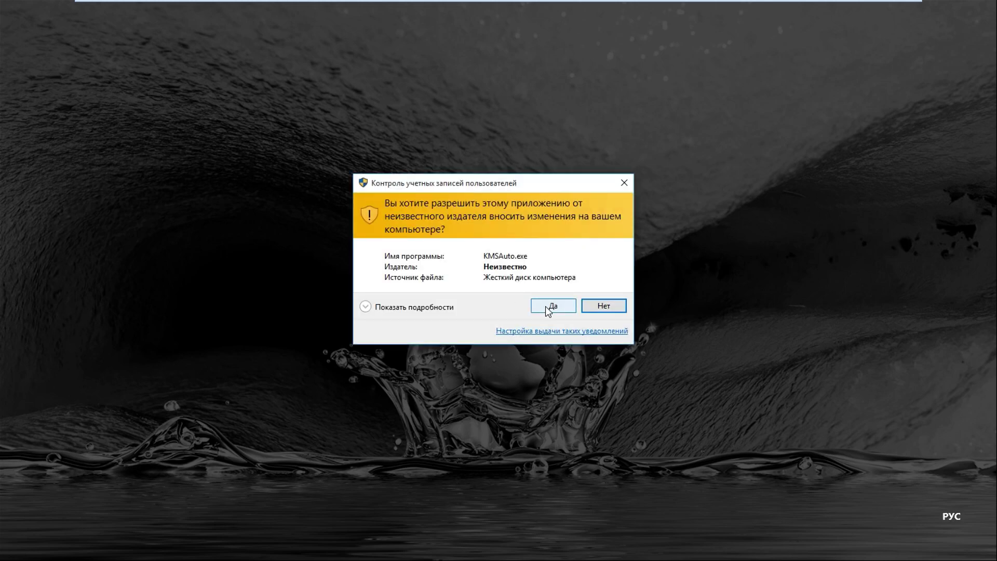
pyautogui.click(547, 308)
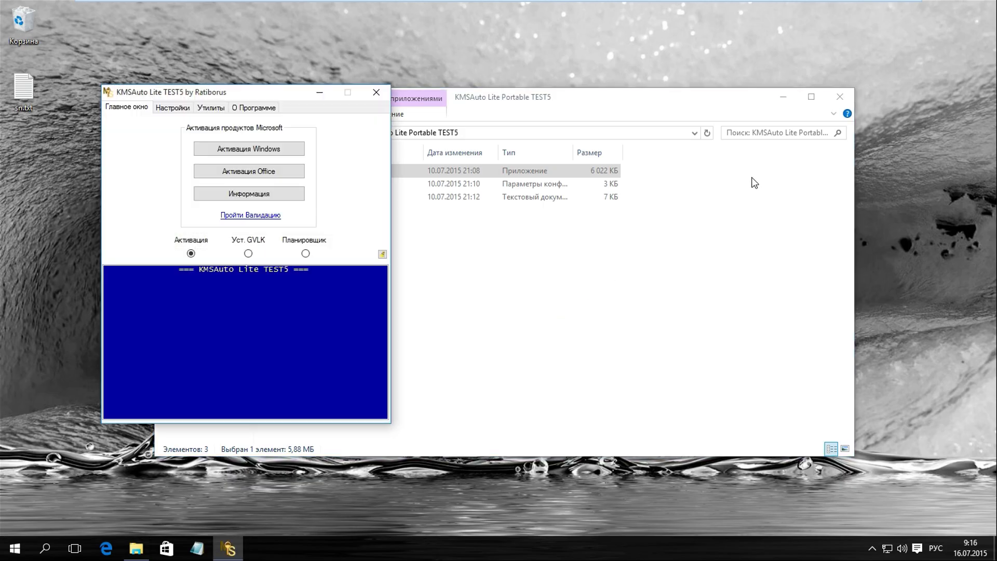
pyautogui.click(839, 97)
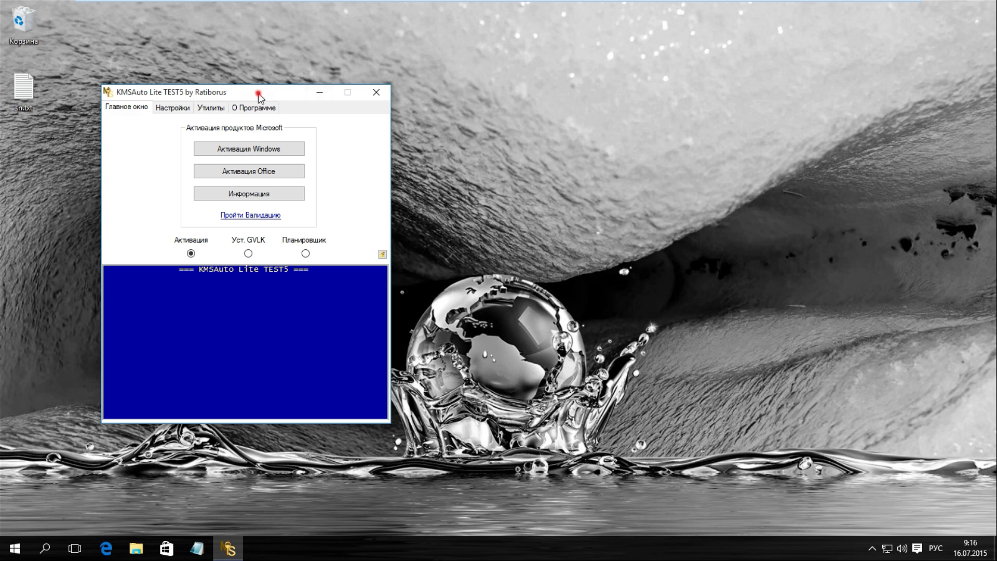
pyautogui.moveTo(258, 93); pyautogui.dragTo(513, 137)
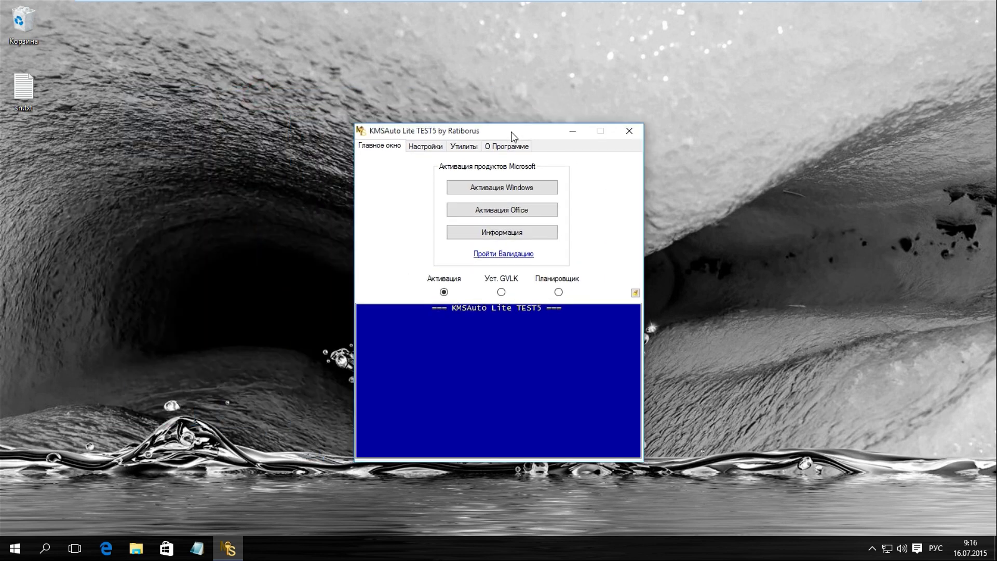
# Show the current Windows licence information and select its status lines in the log.
pyautogui.click(508, 236)
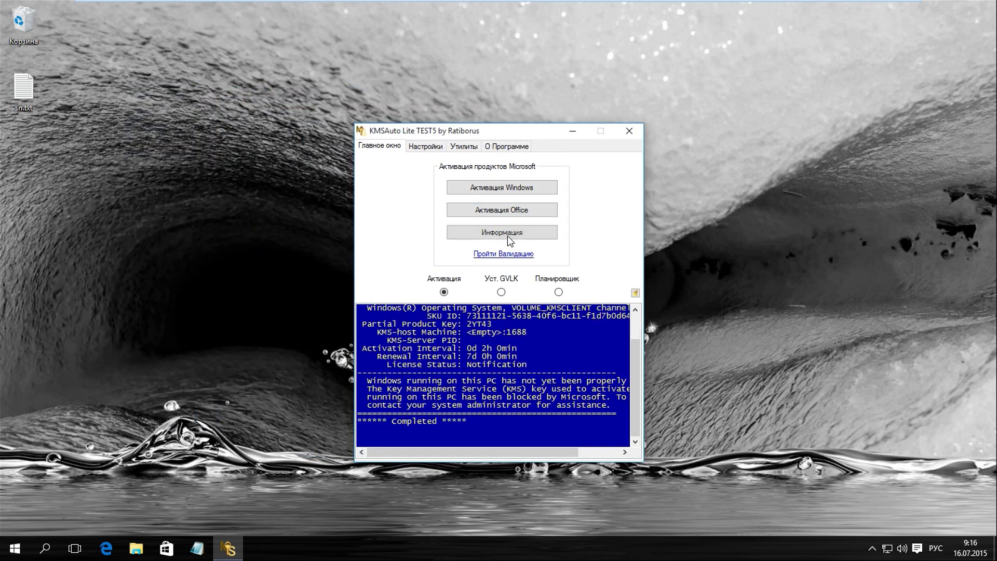
pyautogui.click(530, 366)
pyautogui.click(535, 369)
pyautogui.moveTo(535, 370); pyautogui.dragTo(378, 364)
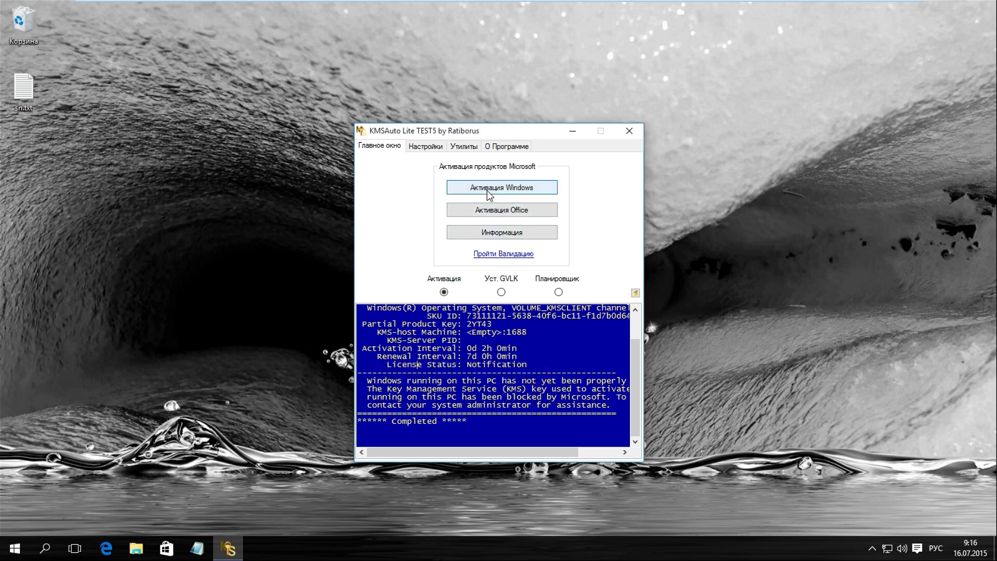
# Enable Удалять IP KMS in settings, then activate Windows until ACTIVATION SUCCESSFUL appears.
pyautogui.click(427, 147)
pyautogui.click(433, 202)
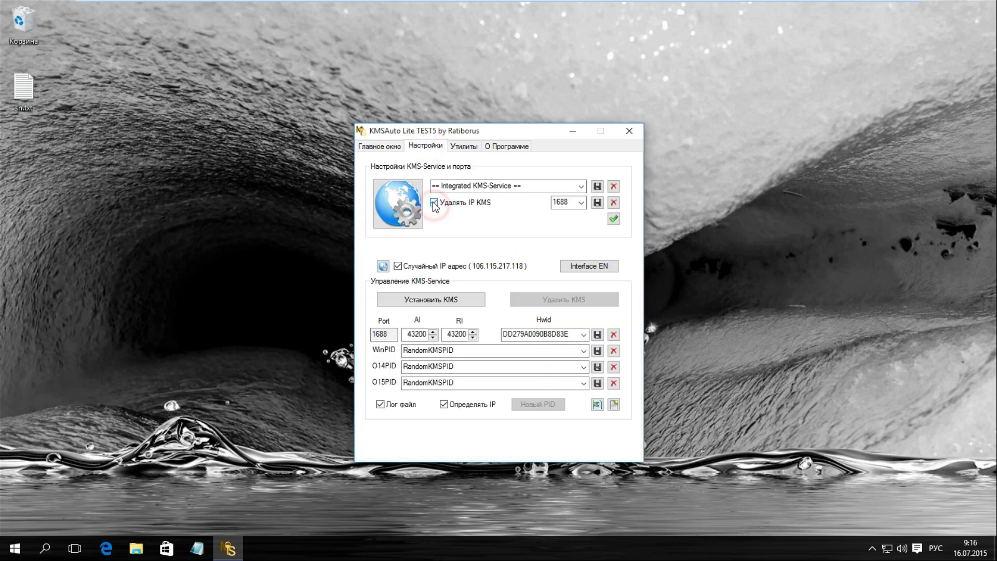
pyautogui.click(388, 149)
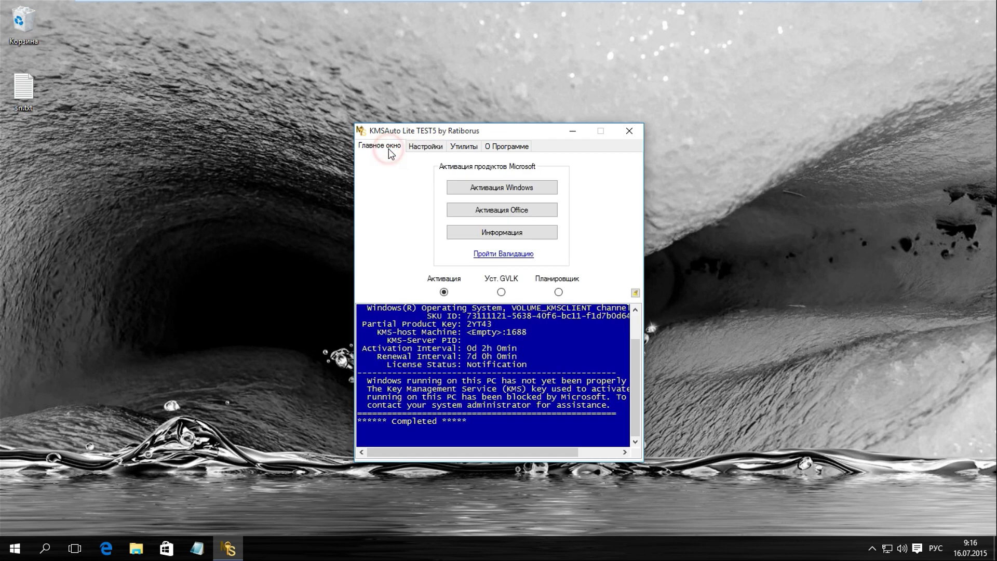
pyautogui.click(499, 188)
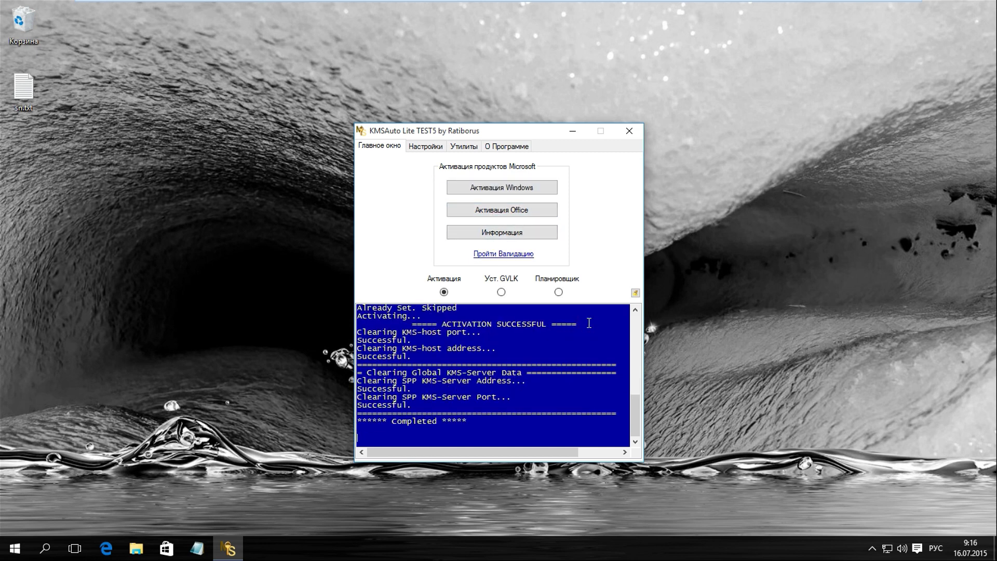
pyautogui.moveTo(589, 323); pyautogui.dragTo(413, 323)
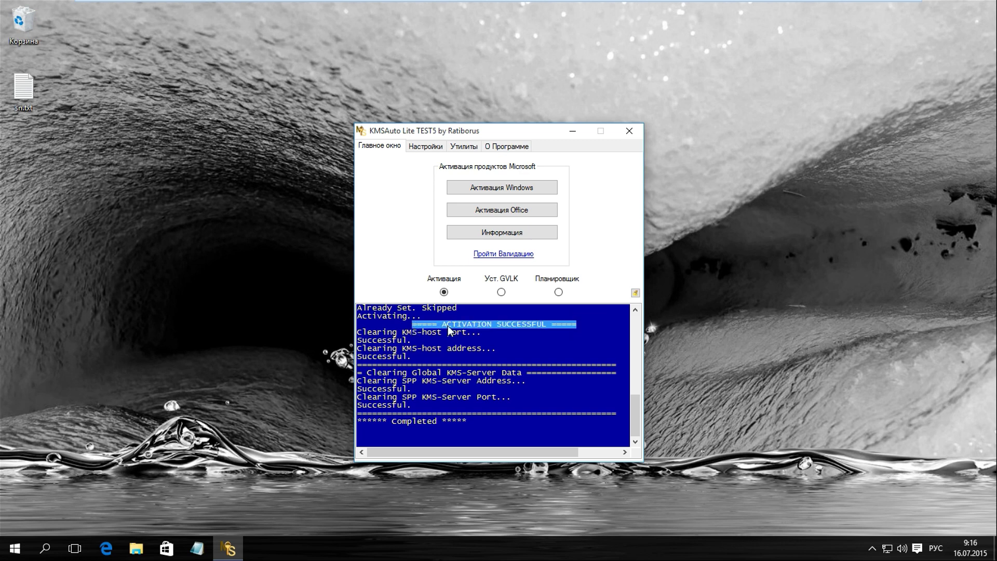
pyautogui.click(566, 329)
# Schedule automatic Windows reactivation in Планировщик, then close KMSAuto Lite.
pyautogui.click(558, 293)
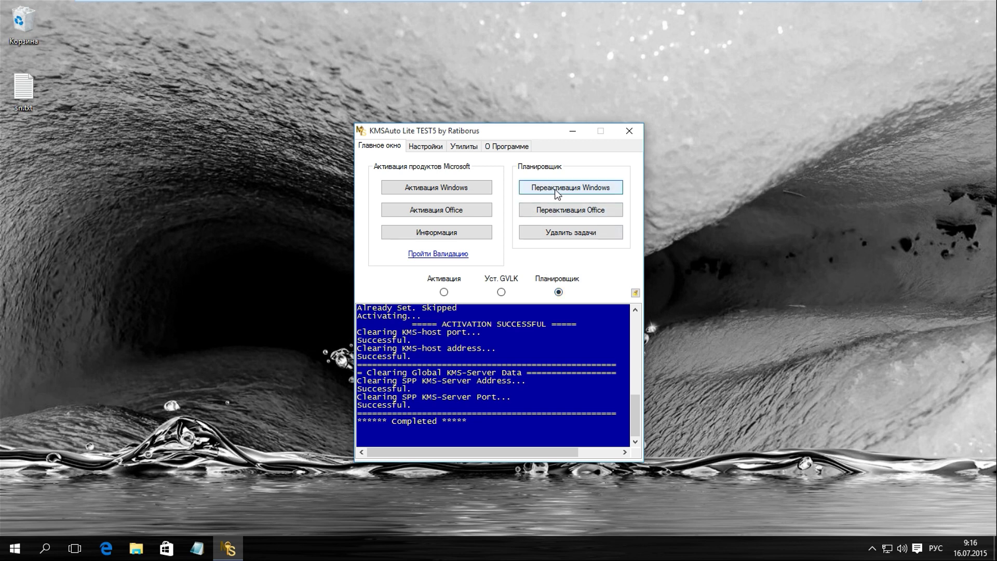
pyautogui.click(556, 190)
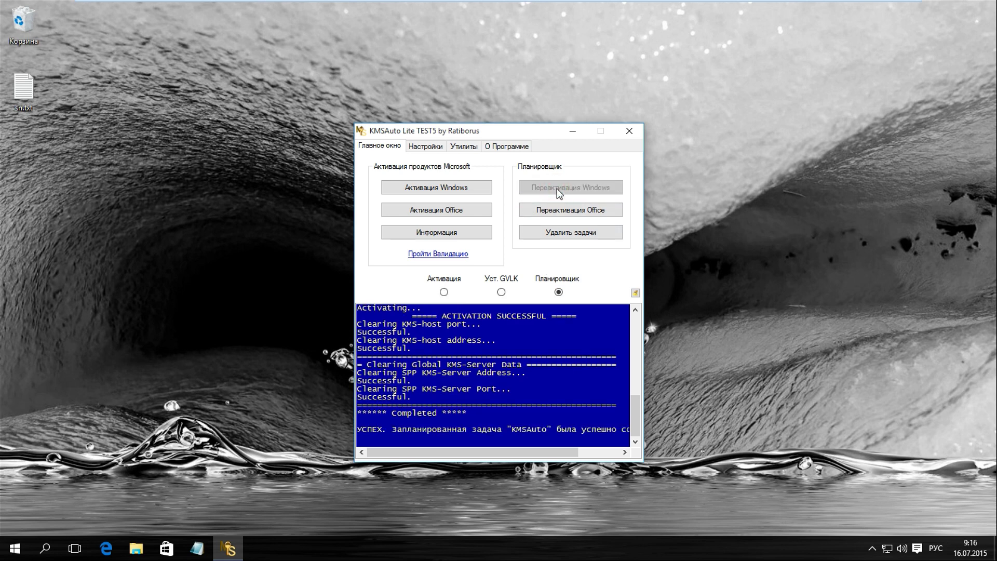
pyautogui.moveTo(413, 453)
pyautogui.mouseDown()
pyautogui.moveTo(494, 455)
pyautogui.moveTo(412, 448)
pyautogui.mouseUp()
pyautogui.click(629, 131)
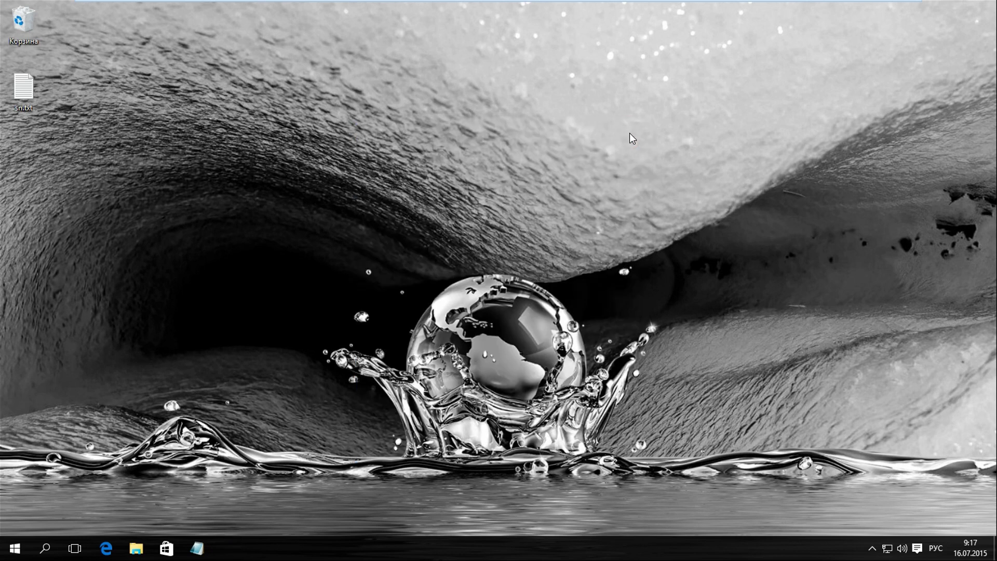
# Check in the System window that Windows is now activated, then close it.
pyautogui.rightClick(15, 549)
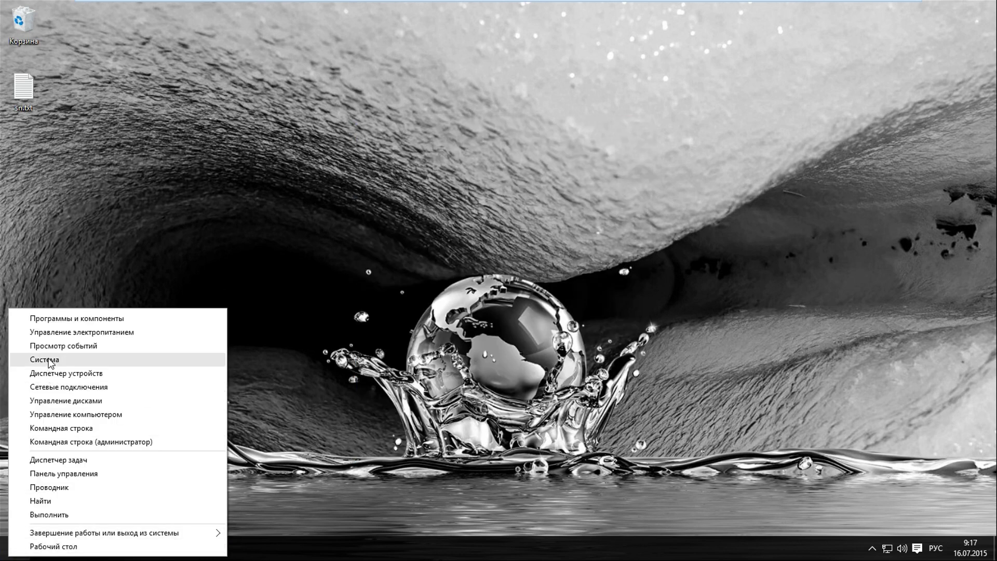
pyautogui.click(50, 362)
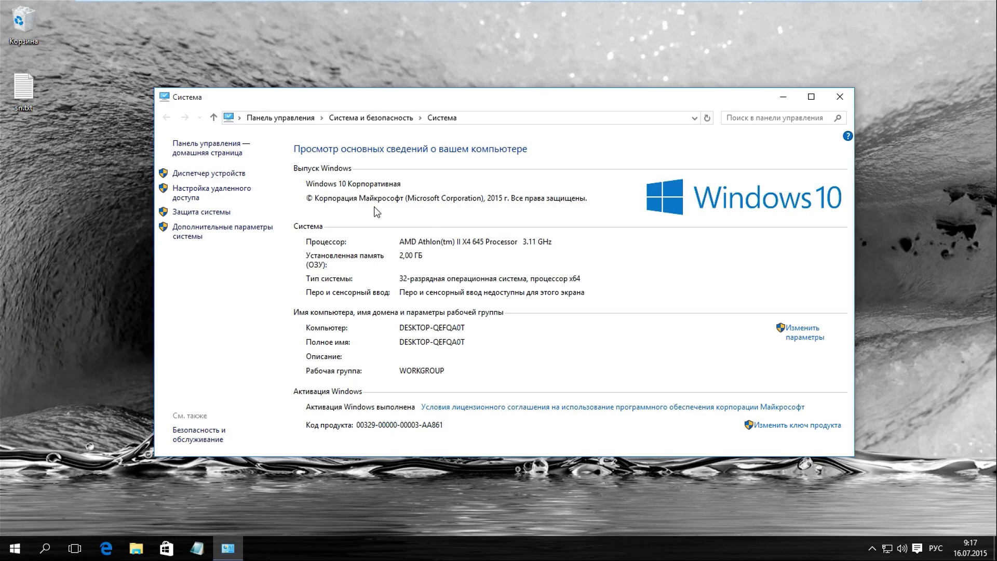
pyautogui.click(839, 97)
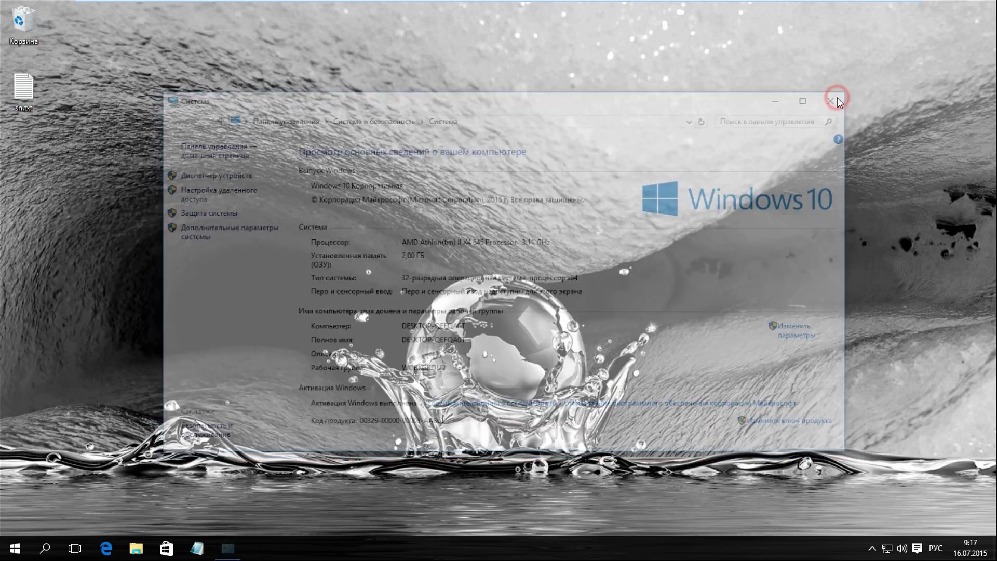
# Verify on Settings' Activation page that Windows 10 Корпоративная is activated, then close Settings.
pyautogui.click(3, 556)
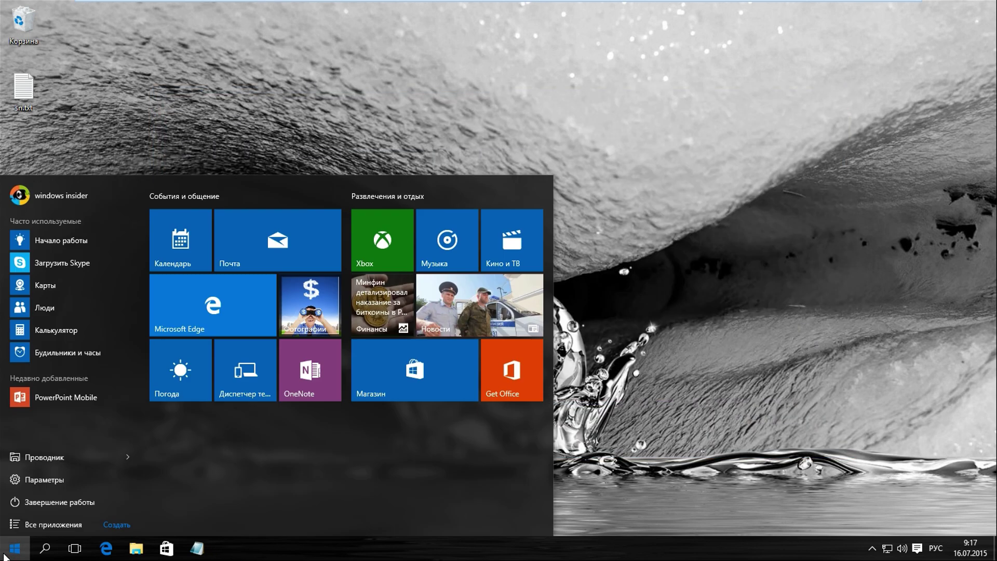
pyautogui.click(43, 480)
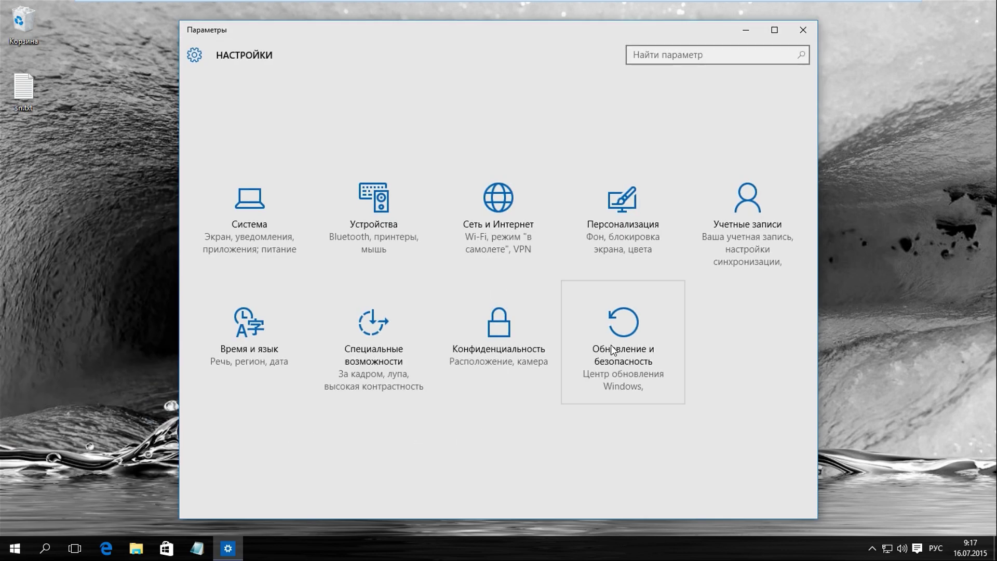
pyautogui.click(612, 348)
pyautogui.click(230, 207)
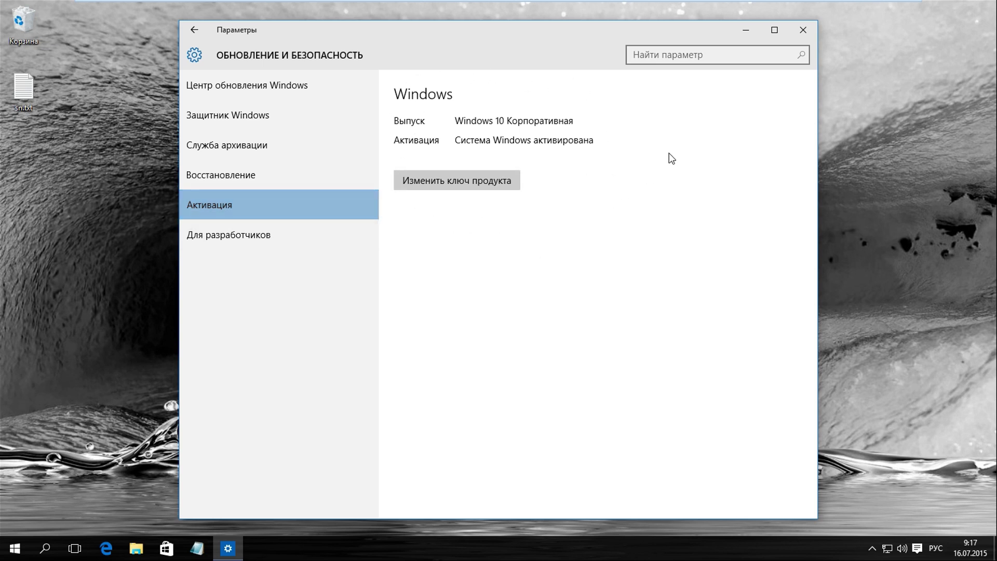
pyautogui.click(803, 30)
# Open Command Prompt as administrator.
pyautogui.press('super+x')
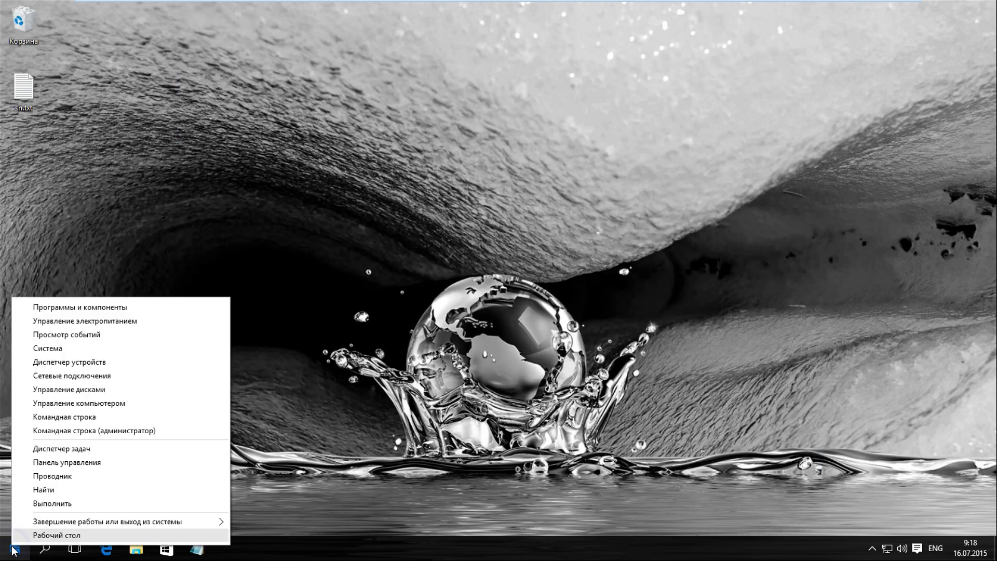
pyautogui.click(126, 436)
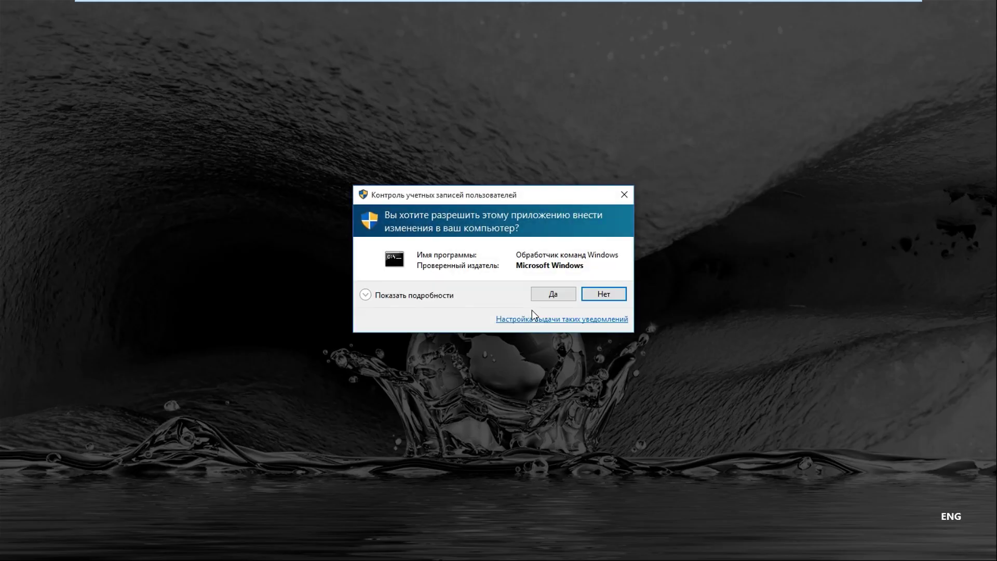
pyautogui.click(551, 294)
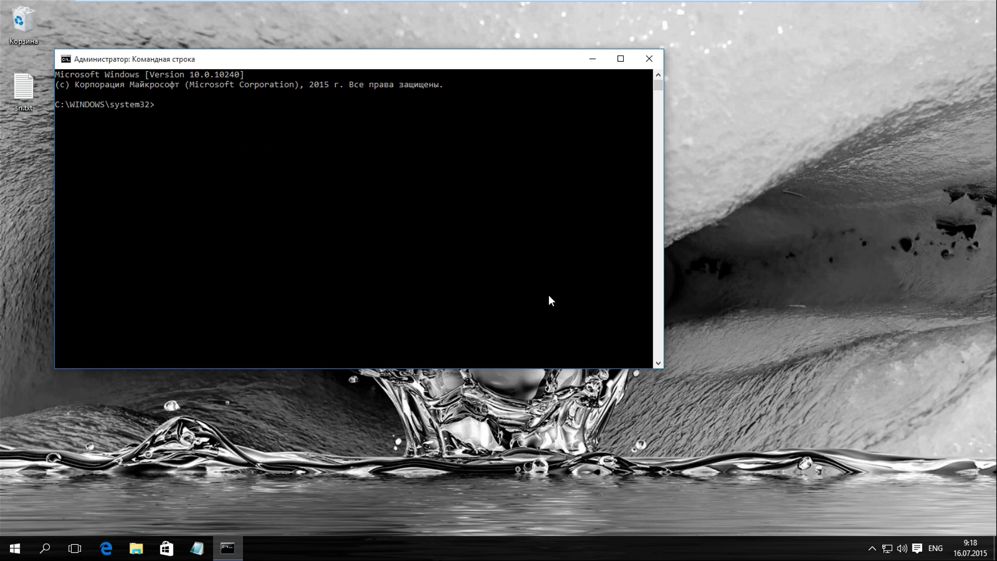
# Run slmgr /dlv to view the 180-day KMS licence report, then close it and the console.
pyautogui.write('slmgr /dlv')
pyautogui.press('Return')
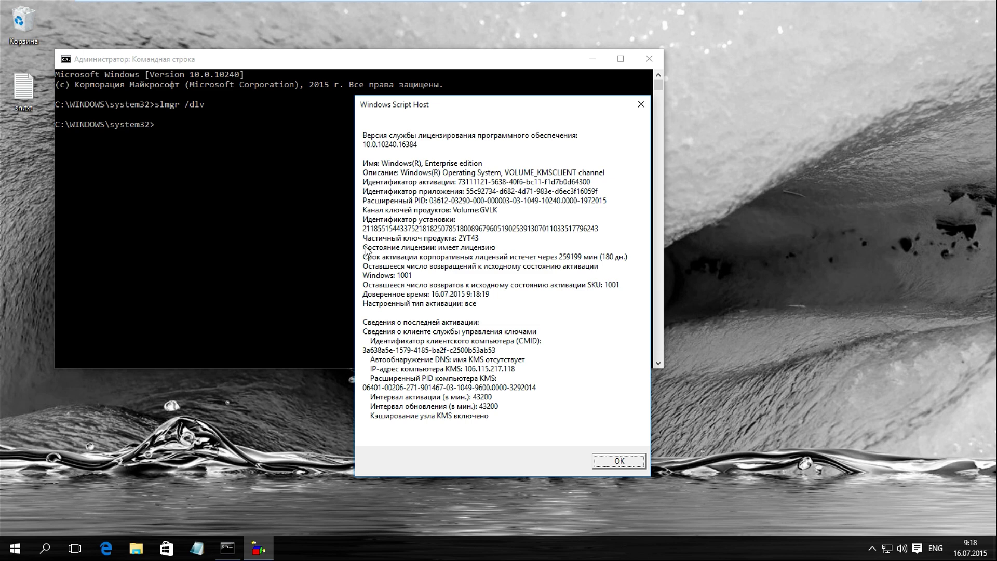
pyautogui.click(619, 461)
pyautogui.click(654, 62)
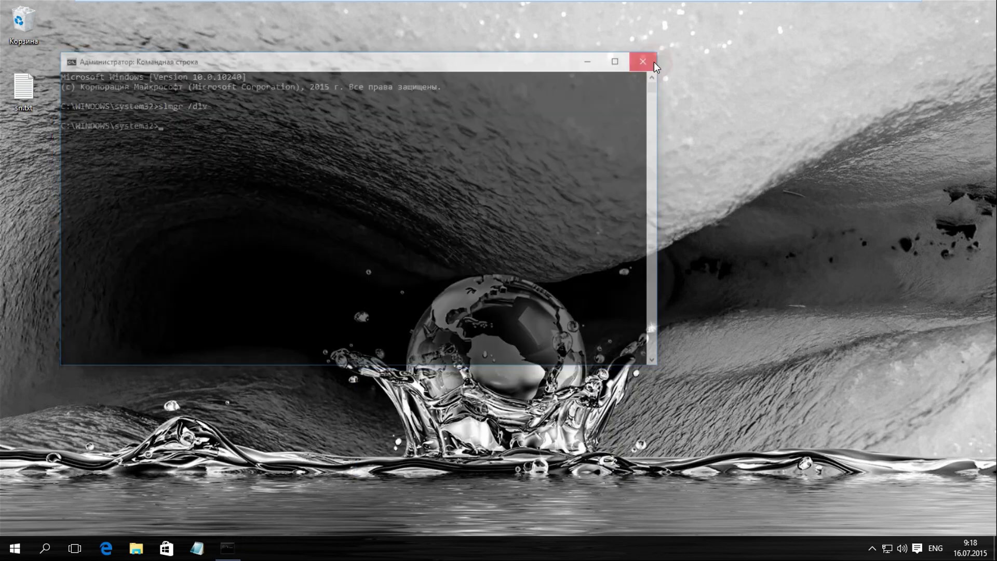